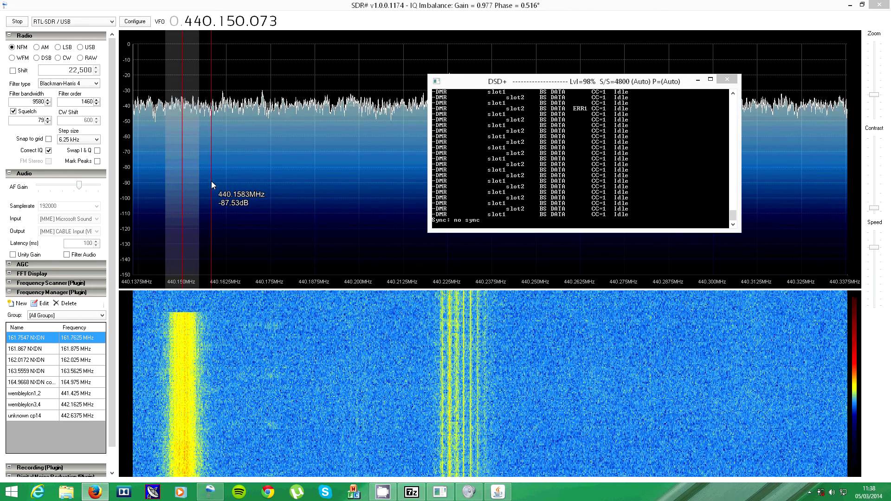
# Review the RTL-SDR device settings and check the DSD+ console, which still shows no sync
pyautogui.click(135, 22)
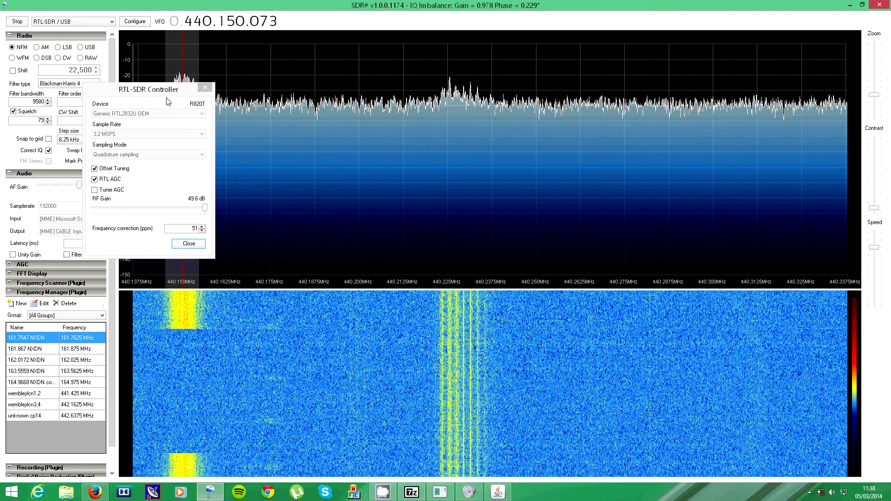
pyautogui.click(205, 90)
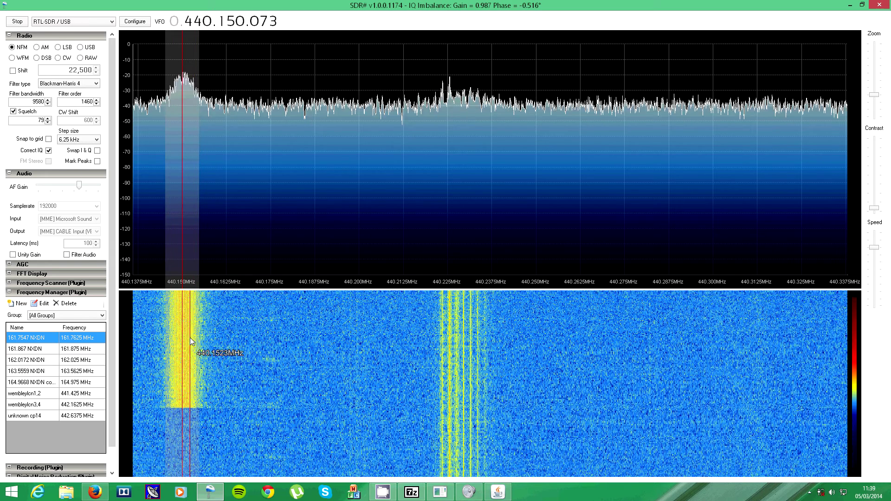
pyautogui.click(439, 492)
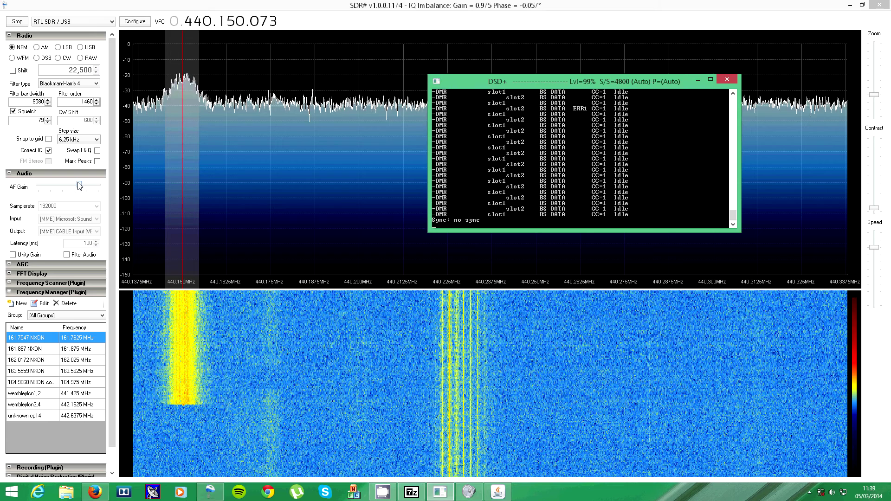
pyautogui.click(72, 186)
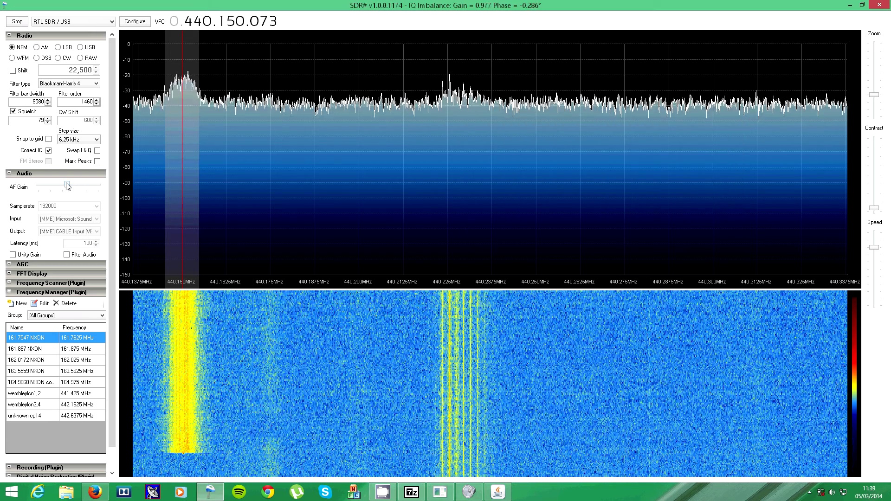
pyautogui.click(434, 492)
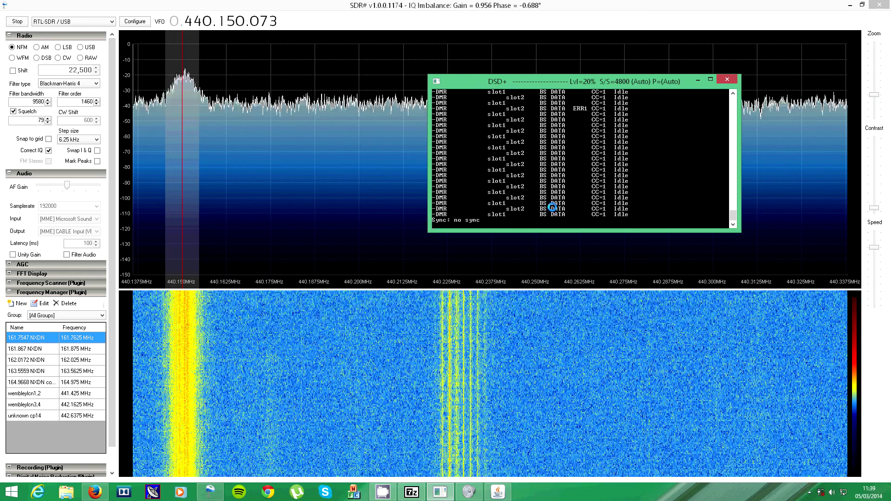
# Stop the receiver and change the RTL-SDR sample rate from 3.2 to 2.048 MSPS
pyautogui.click(726, 79)
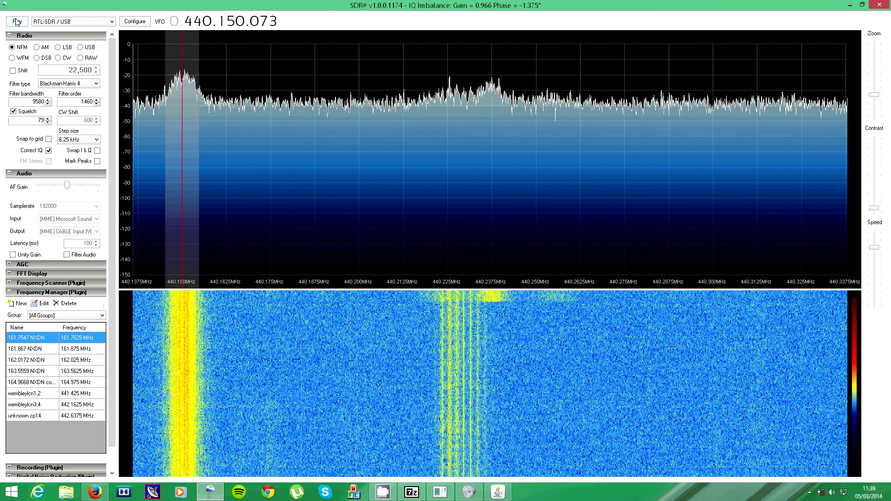
pyautogui.click(134, 21)
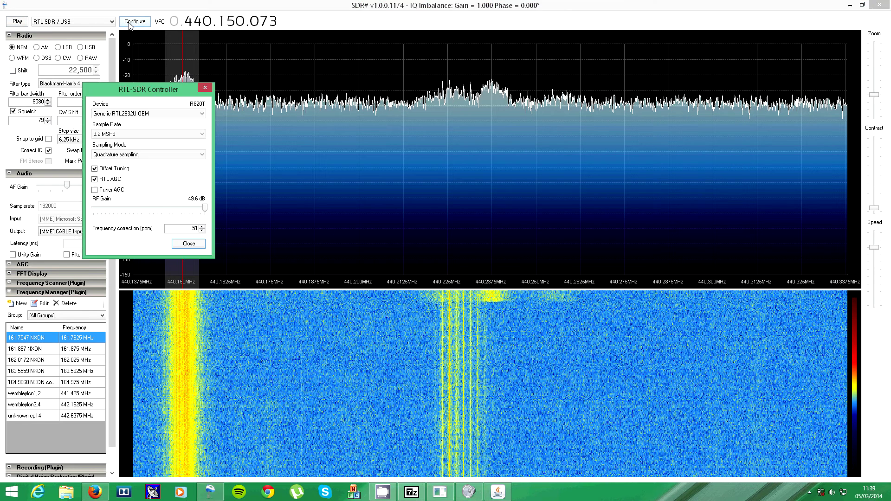
pyautogui.click(148, 134)
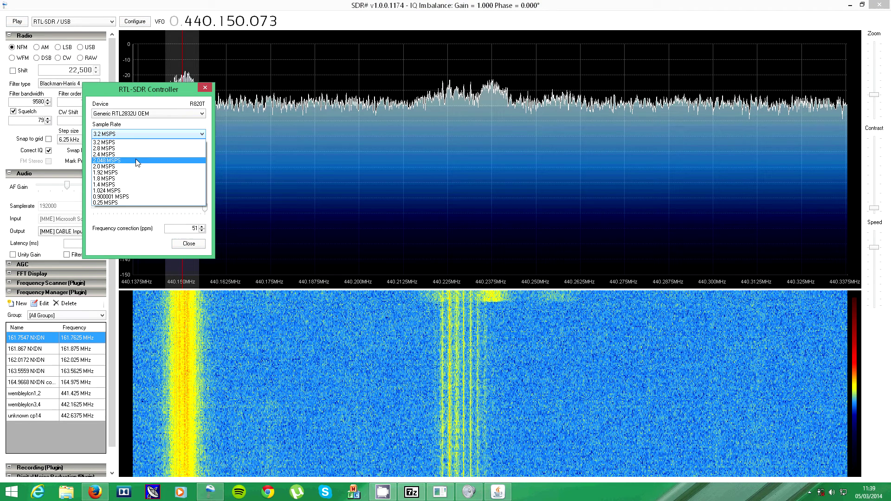
pyautogui.click(137, 161)
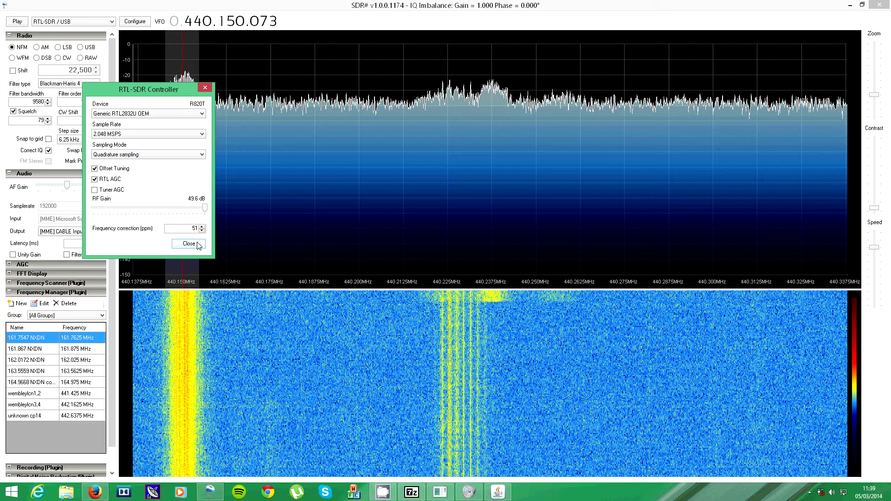
pyautogui.click(189, 244)
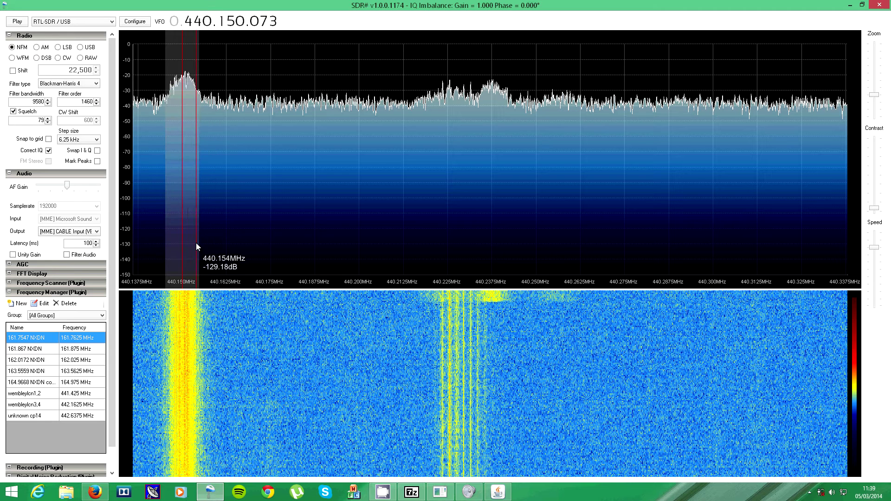
# Restart the receiver, dismiss the ADS-B notice, and move the DSD+ console to the upper right
pyautogui.click(19, 22)
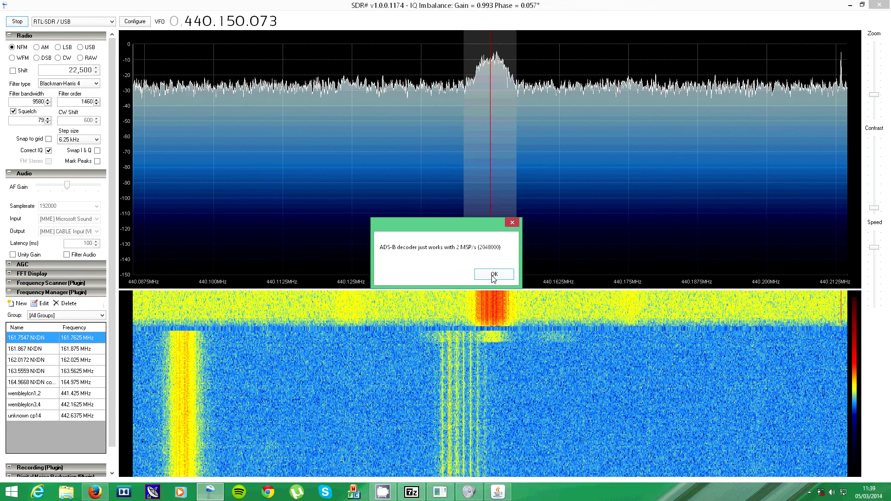
pyautogui.click(493, 272)
pyautogui.hotkey('alt', 'Tab')
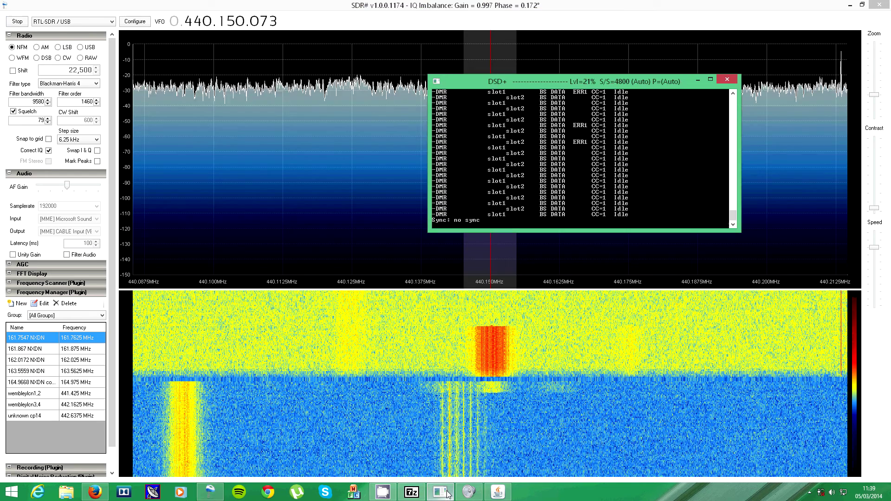
pyautogui.moveTo(599, 82); pyautogui.dragTo(699, 67)
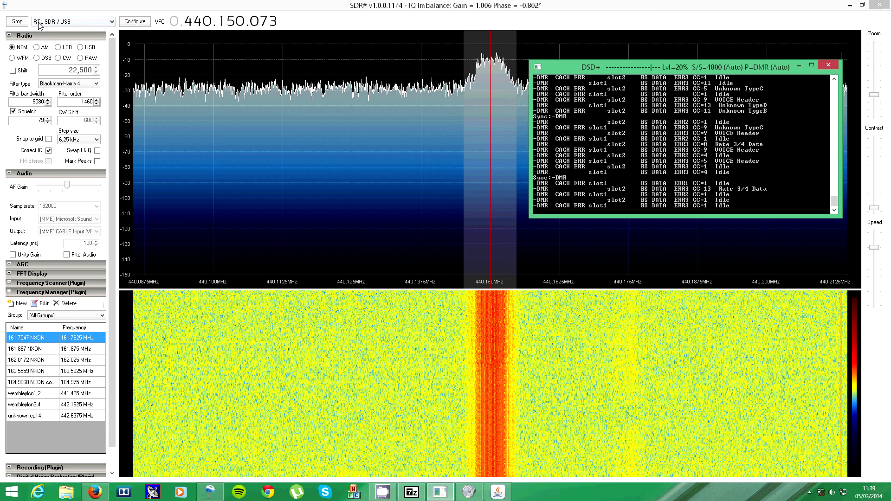
# Stop the receiver, keep 2.048 MSPS, and enable Tuner AGC in the RTL-SDR settings
pyautogui.click(18, 21)
pyautogui.click(134, 22)
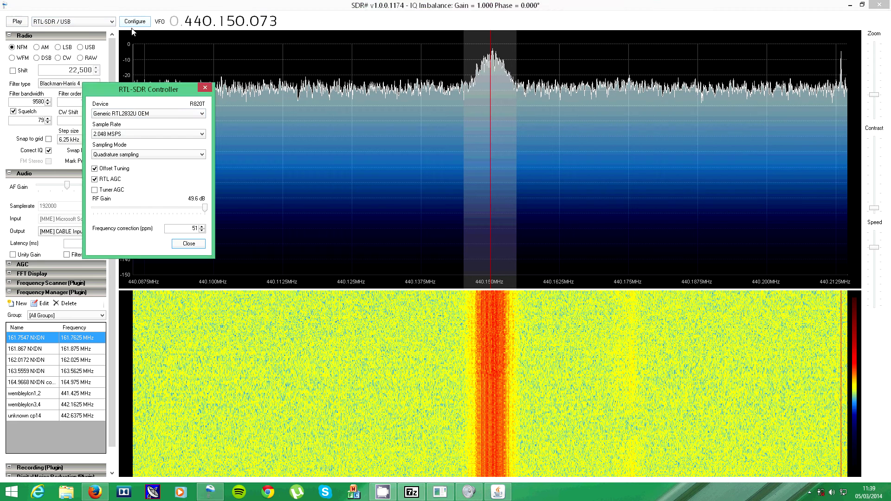
pyautogui.click(136, 133)
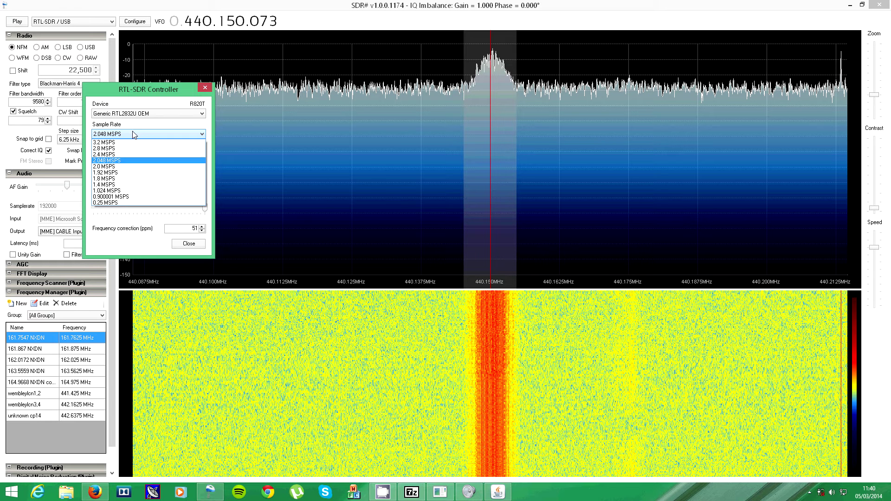
pyautogui.click(131, 160)
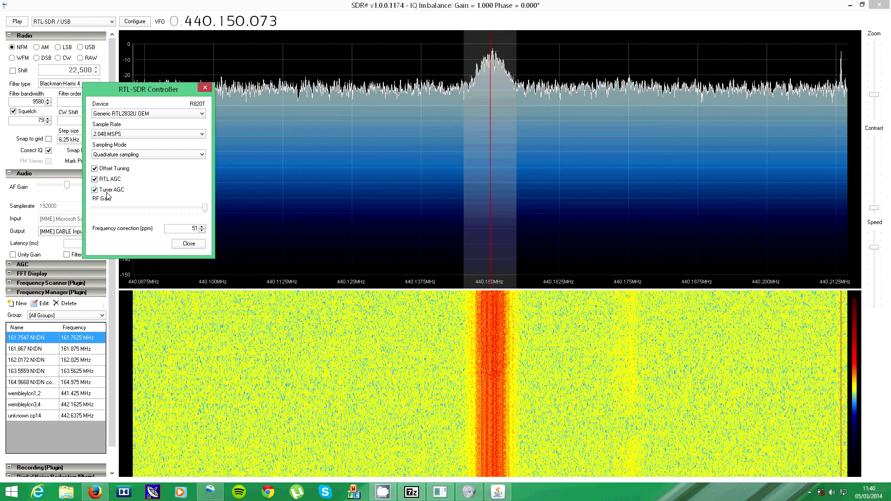
pyautogui.click(189, 244)
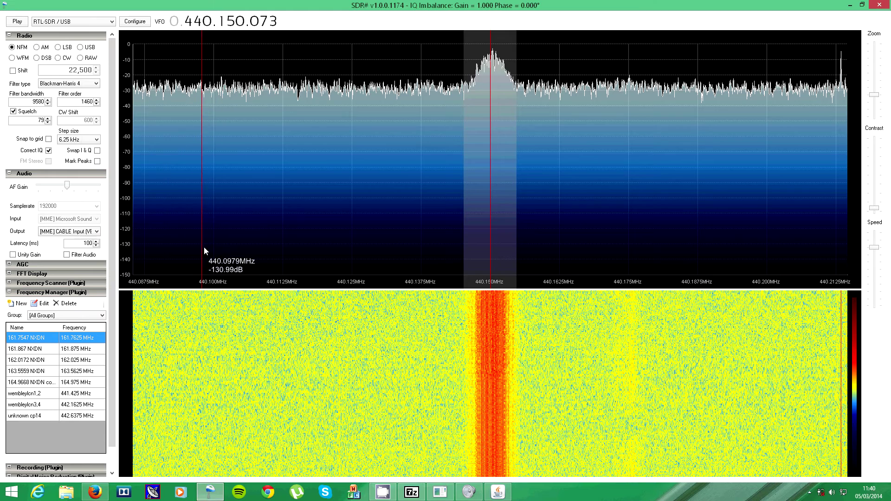
# Restart the receiver, dismiss the ADS-B notice, and briefly check then minimize the DSD+ console
pyautogui.click(17, 20)
pyautogui.click(492, 273)
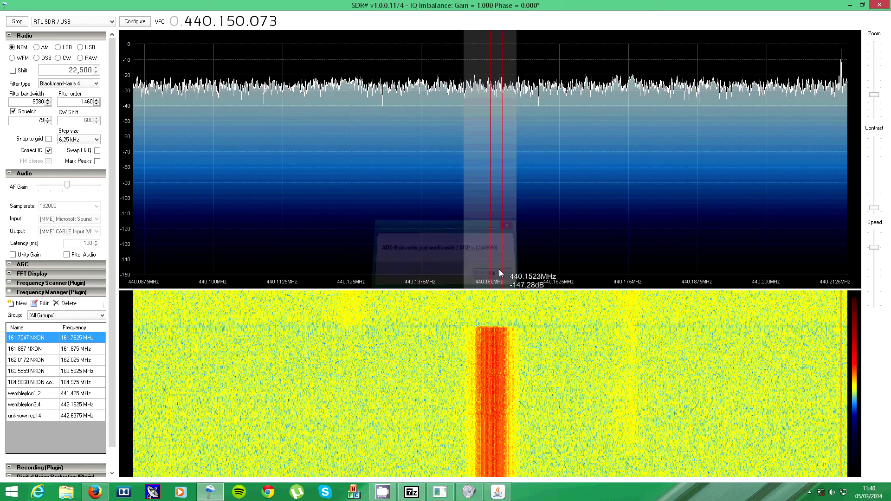
pyautogui.click(439, 492)
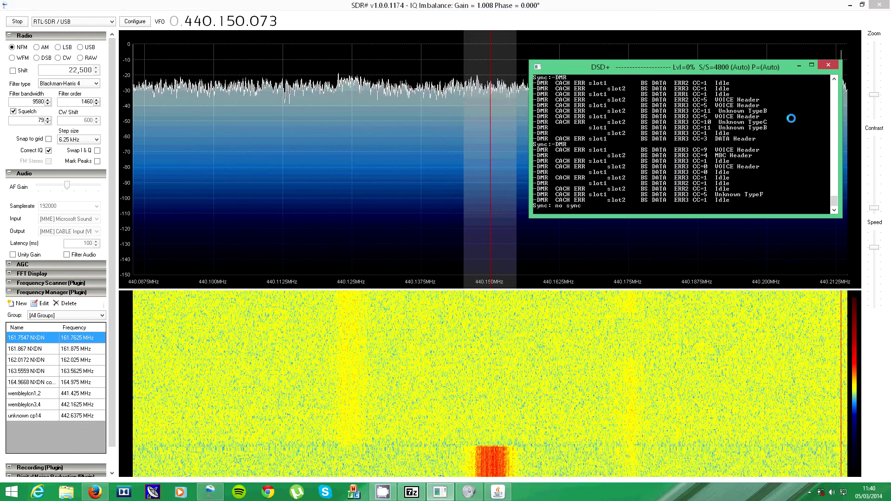
pyautogui.click(828, 66)
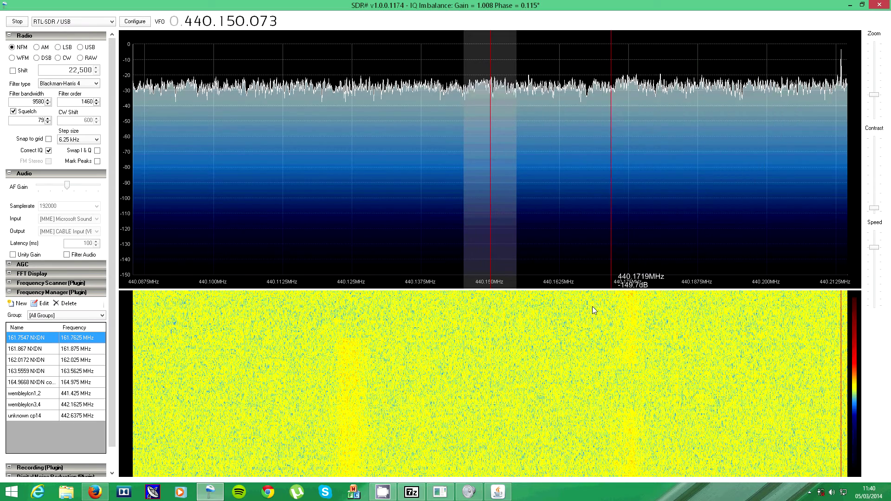
# Widen the spectrum view to about 439.75–440.55 MHz and briefly check the DSD+ console
pyautogui.moveTo(874, 95); pyautogui.dragTo(874, 109)
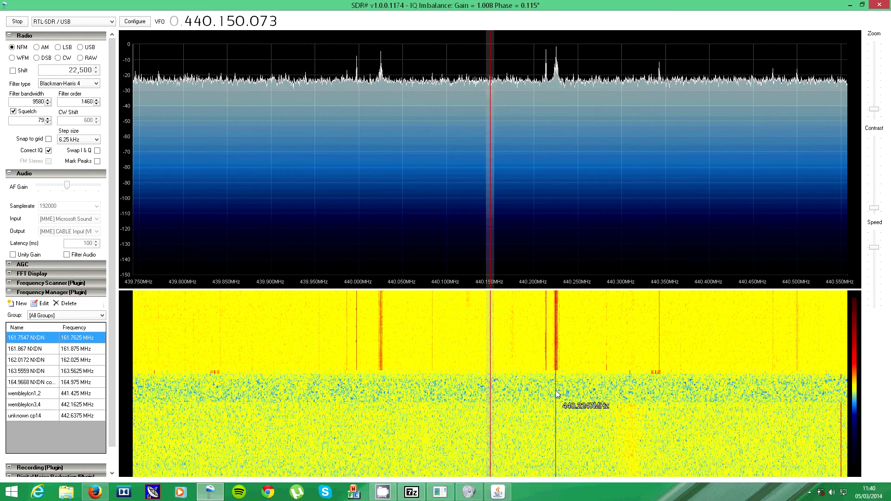
pyautogui.click(440, 493)
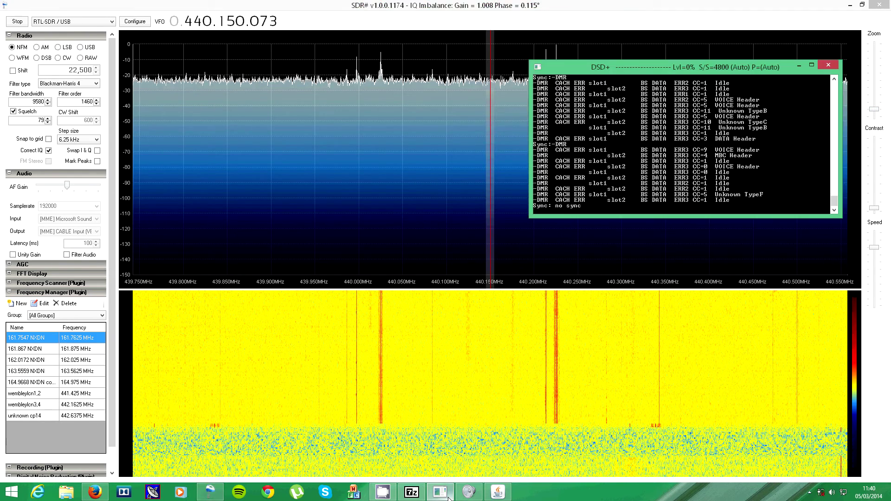
pyautogui.click(440, 492)
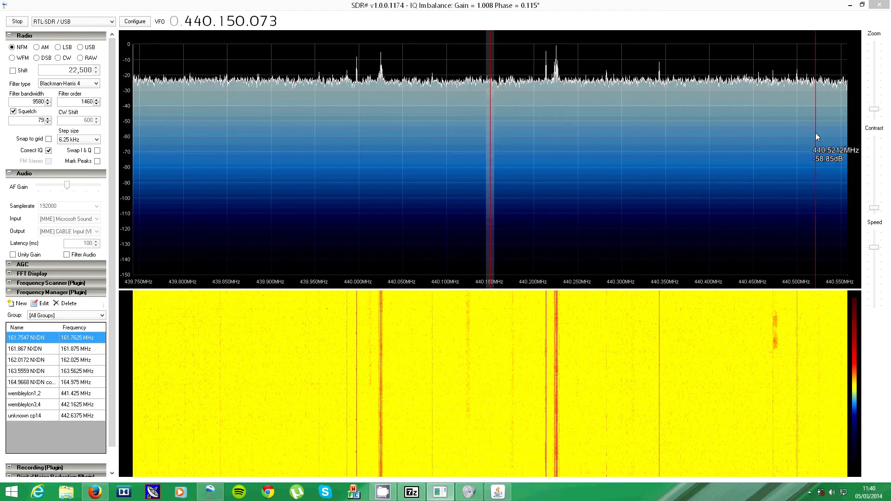